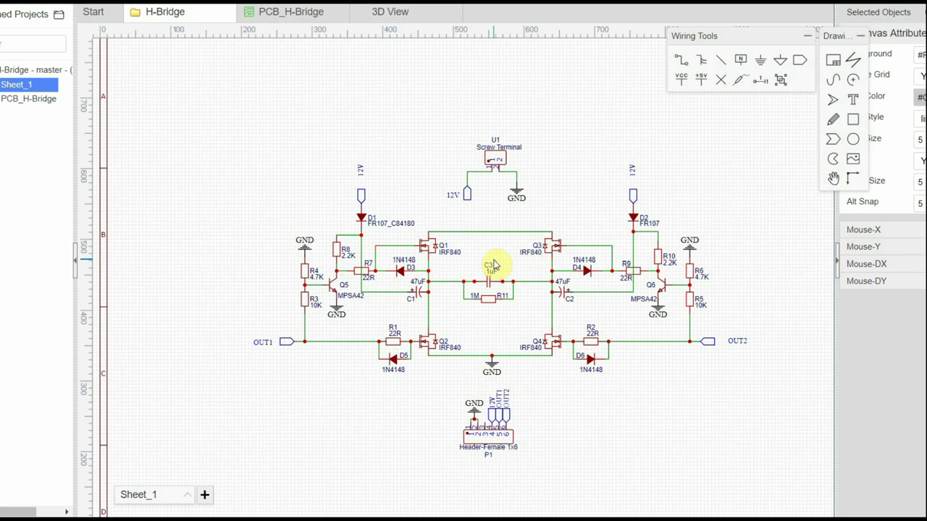
- Open the IRF840 (sihf840) power MOSFET datasheet in PDF-XChange Editor
scroll(457, 248, up, 1)
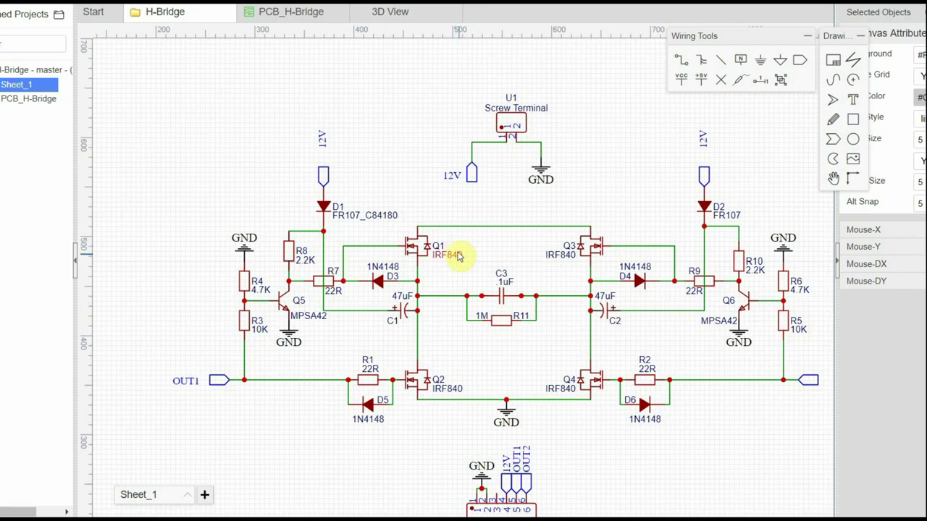
scroll(460, 255, up, 1)
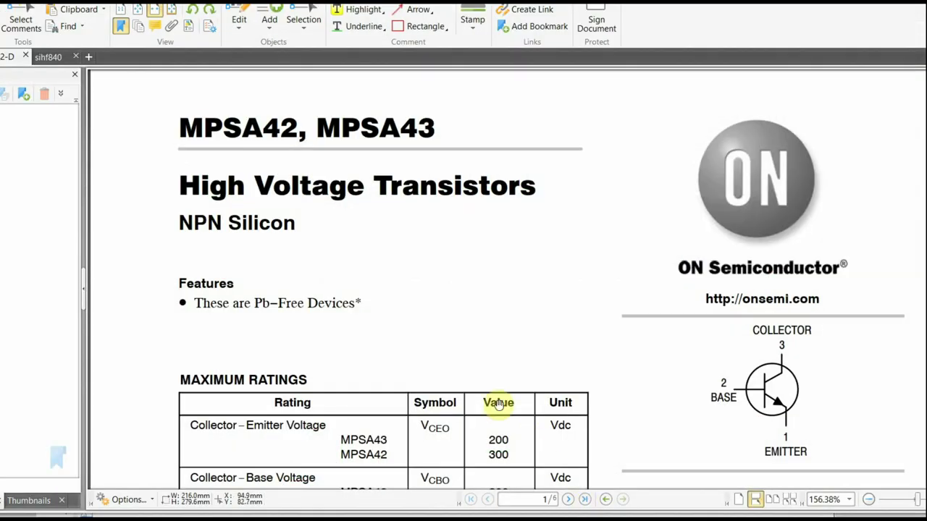
click(99, 88)
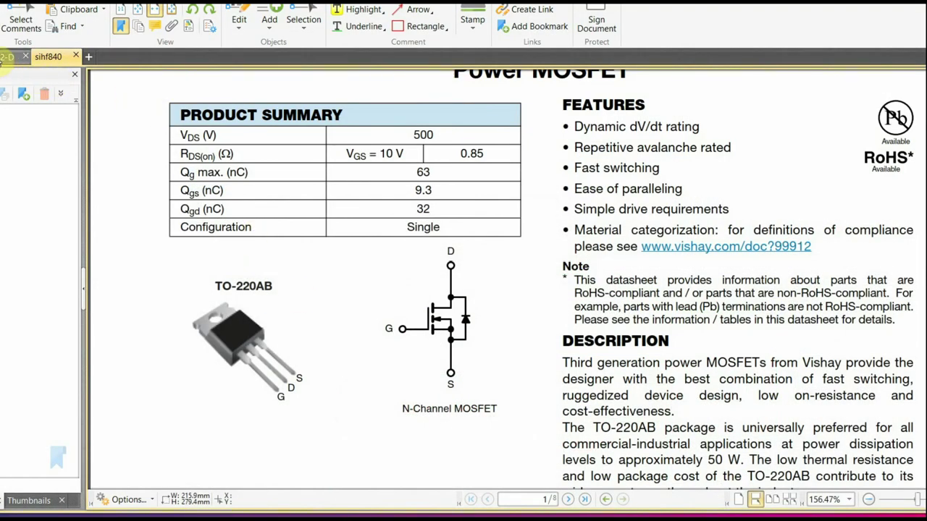
- Look through the MPSA42 transistor datasheet, then return to the H-Bridge schematic in EasyEDA
click(6, 58)
scroll(425, 290, down, 2)
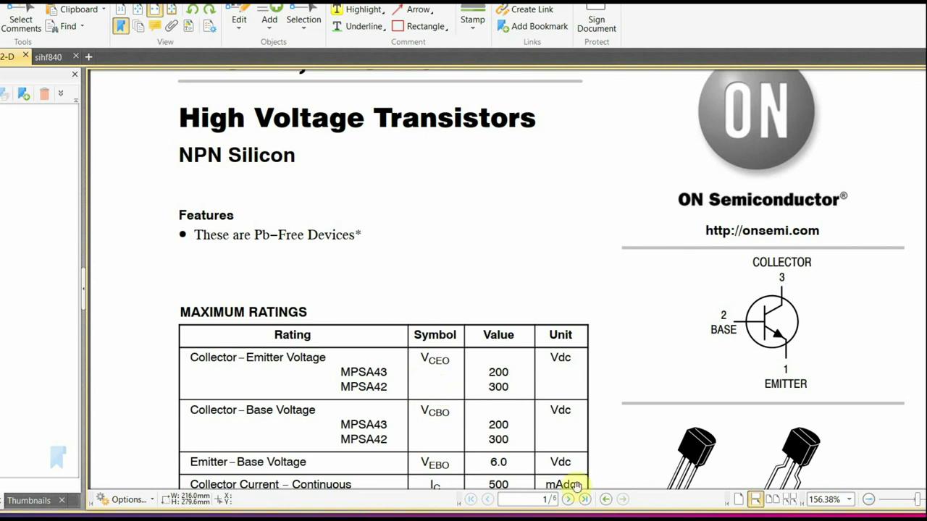
mouse_move(637, 507)
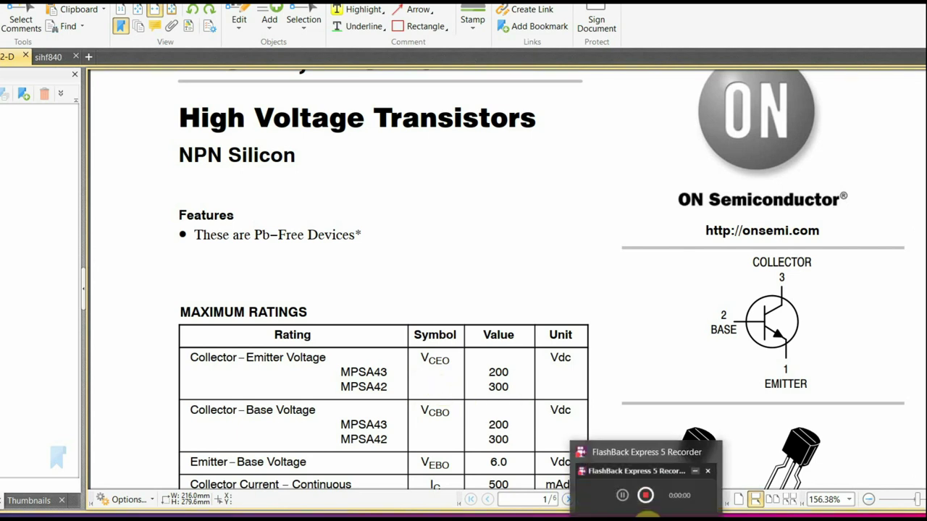
mouse_move(580, 507)
click(579, 475)
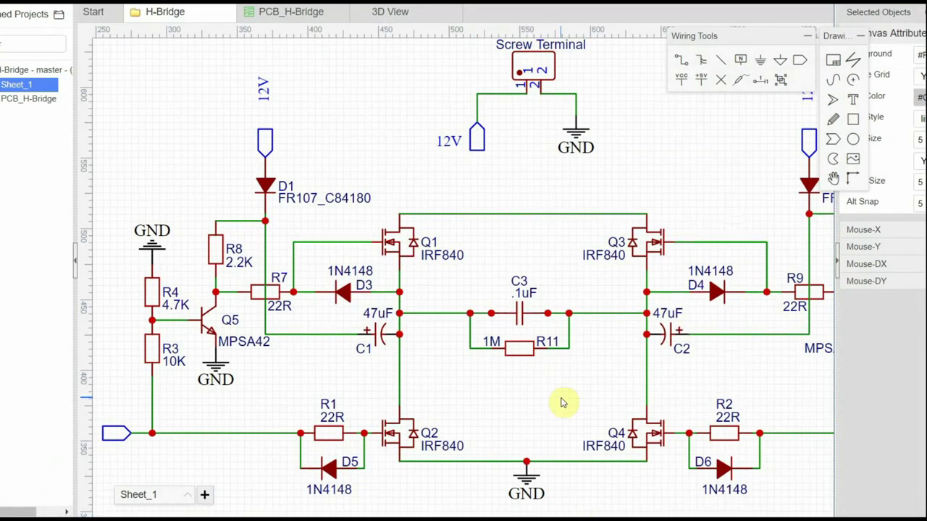
scroll(563, 403, down, 2)
click(395, 188)
scroll(404, 191, down, 1)
scroll(585, 157, down, 1)
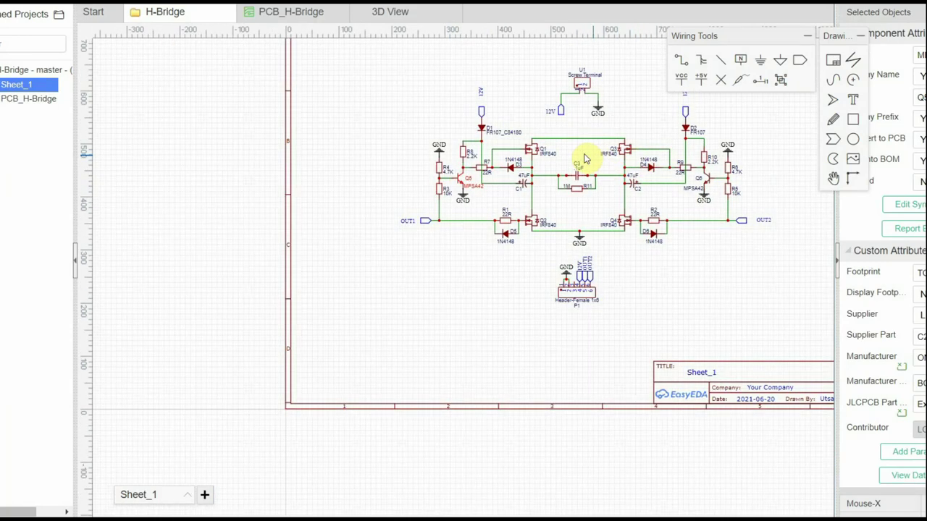
scroll(584, 158, up, 3)
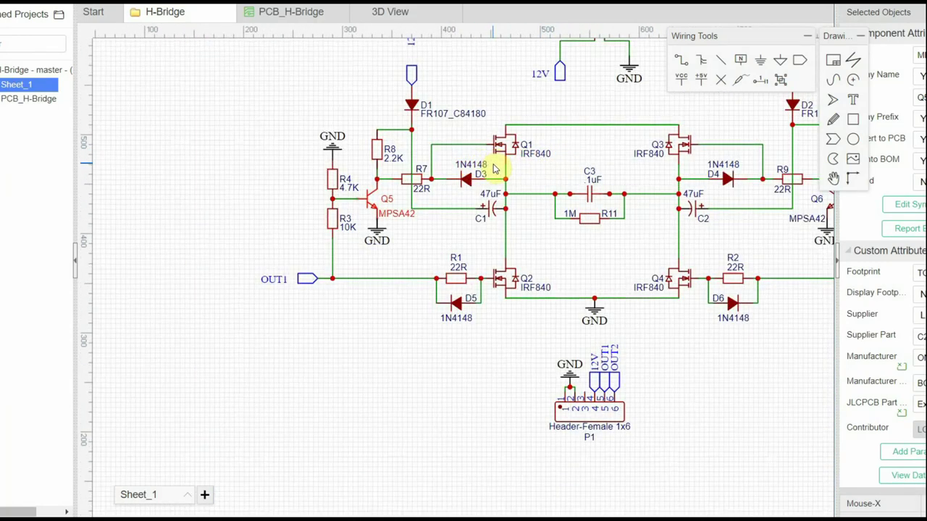
scroll(494, 168, down, 1)
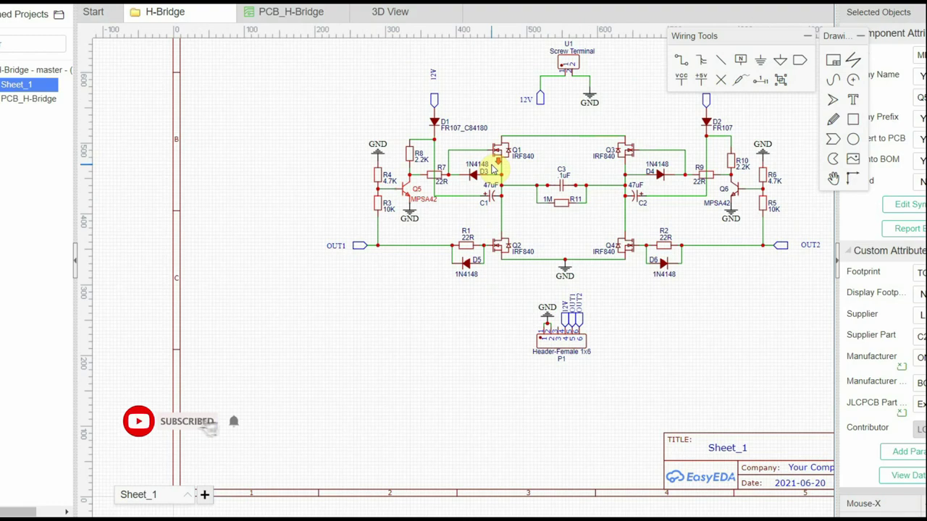
scroll(495, 168, down, 3)
scroll(424, 212, up, 8)
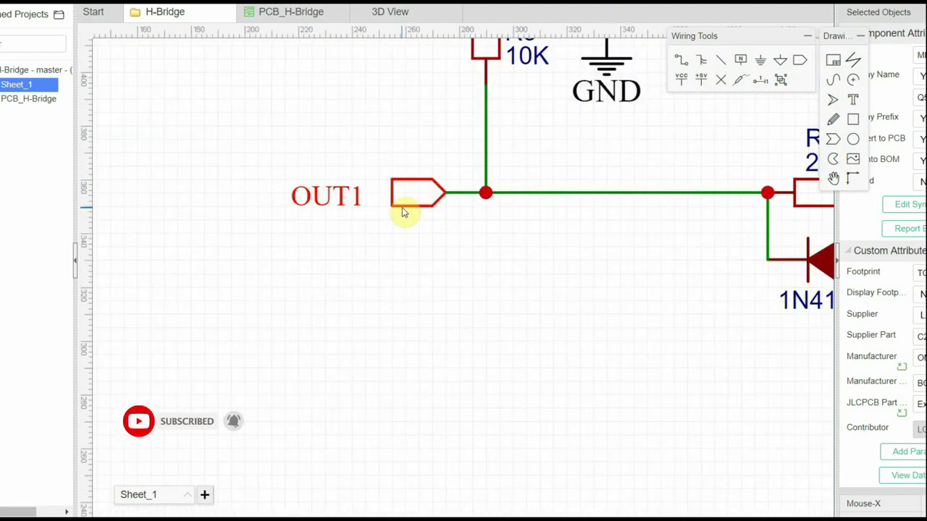
scroll(404, 212, down, 7)
scroll(726, 196, up, 8)
scroll(728, 201, down, 5)
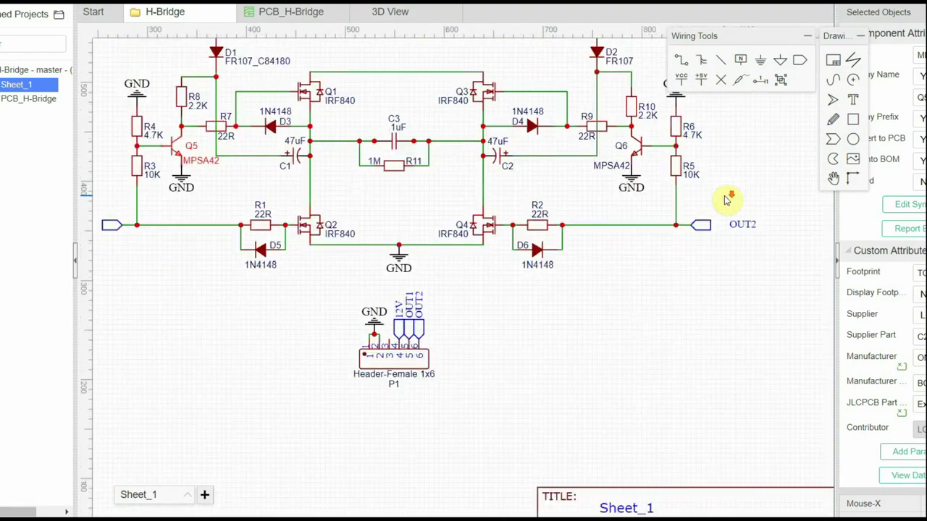
scroll(728, 201, down, 2)
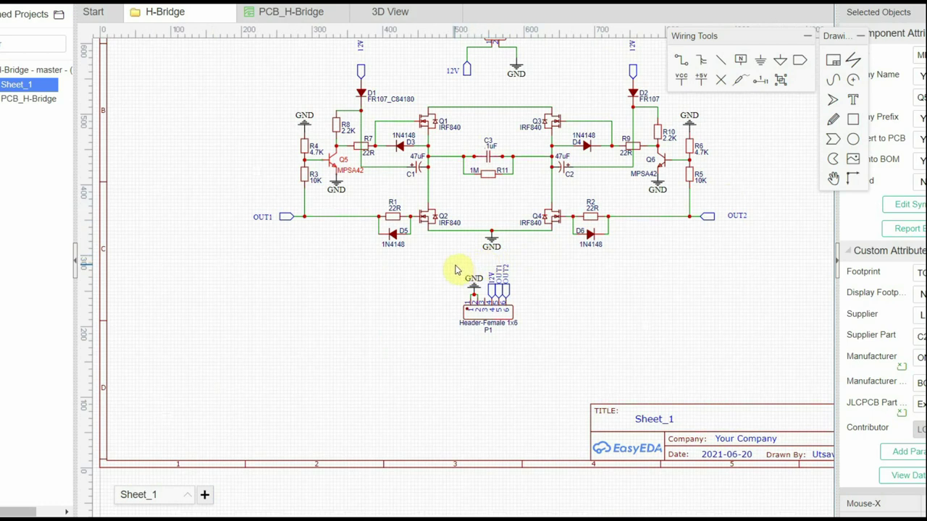
scroll(486, 261, up, 3)
scroll(490, 263, down, 3)
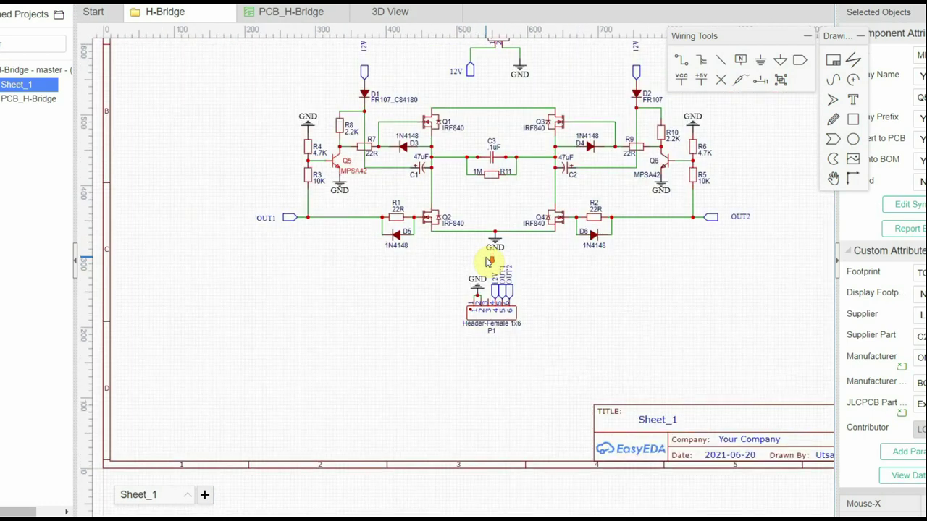
scroll(311, 155, up, 5)
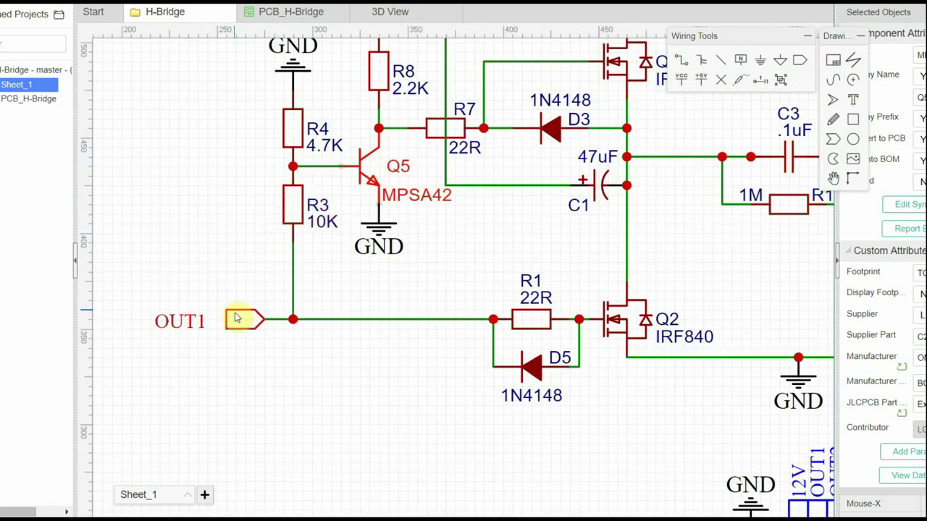
click(236, 319)
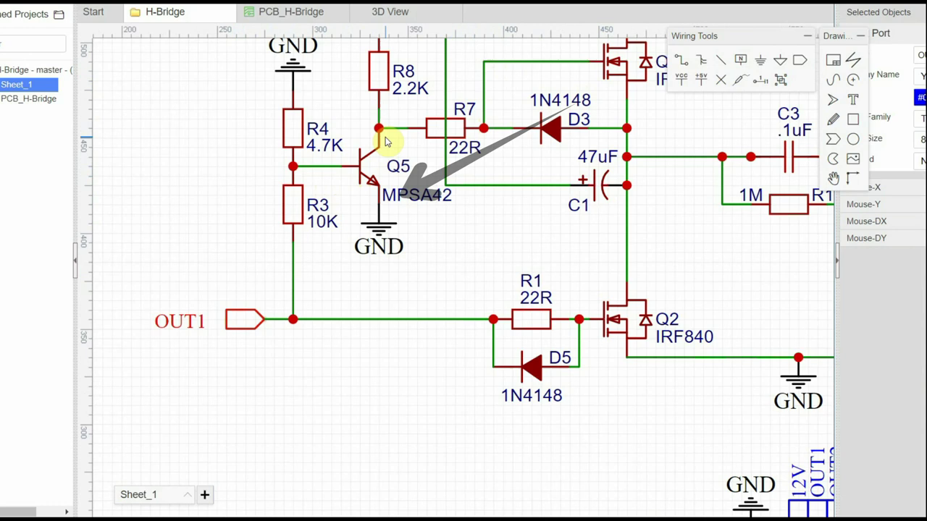
scroll(541, 131, down, 1)
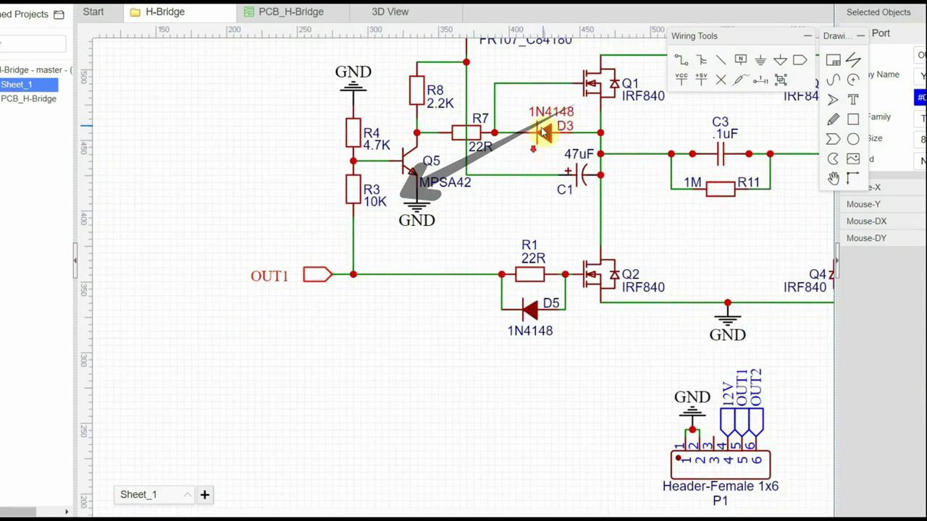
click(597, 85)
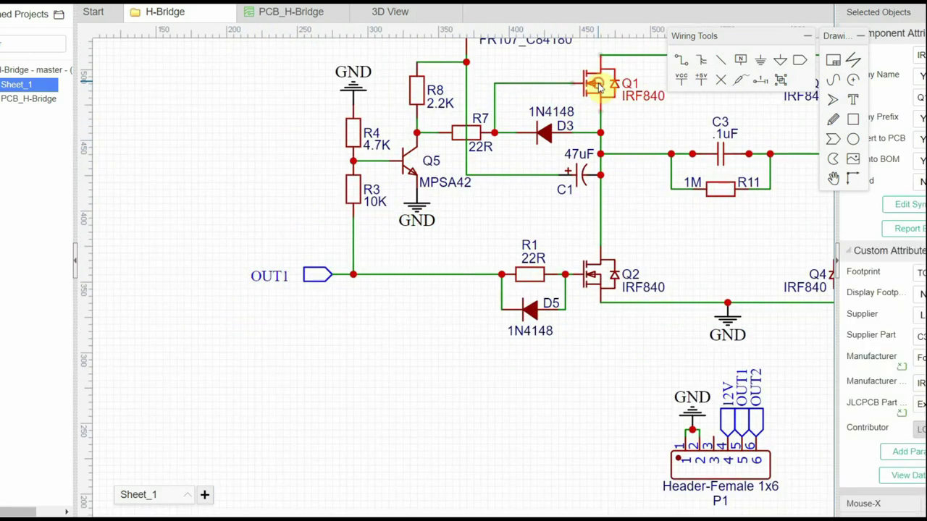
click(593, 272)
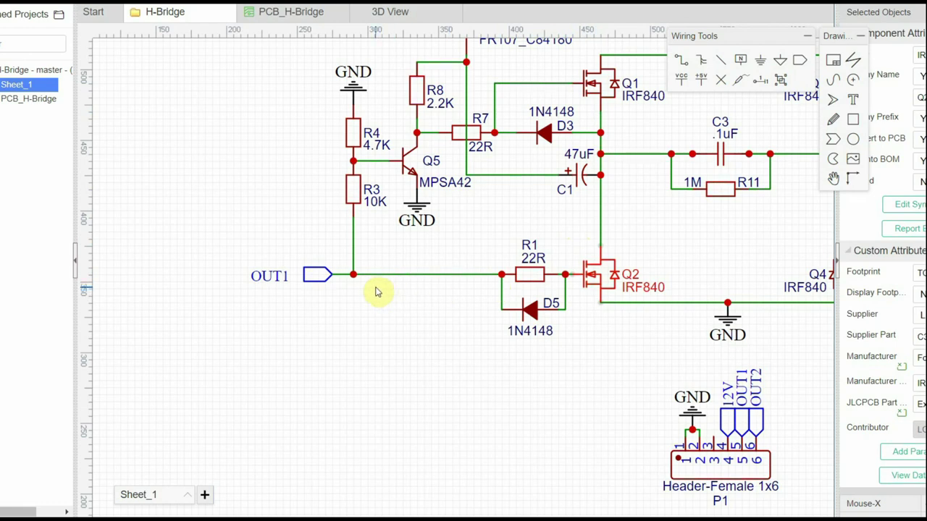
click(320, 273)
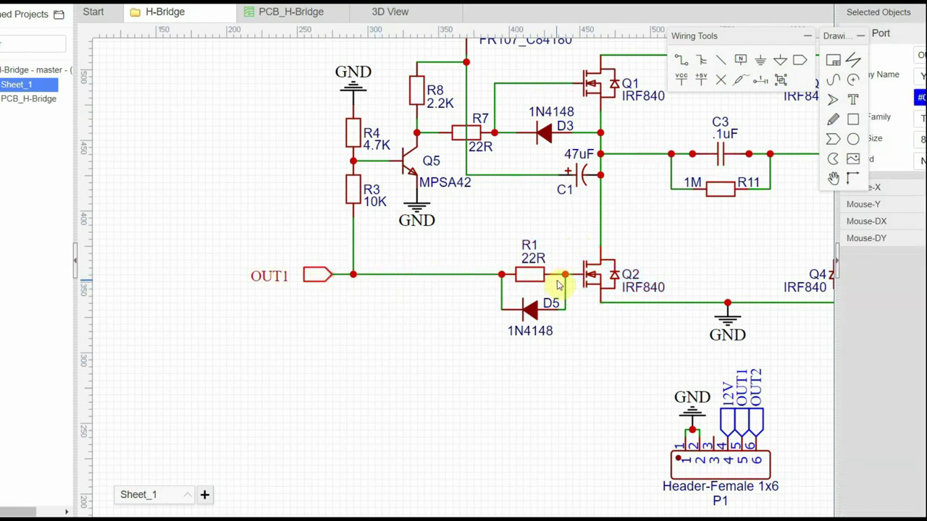
scroll(500, 246, down, 2)
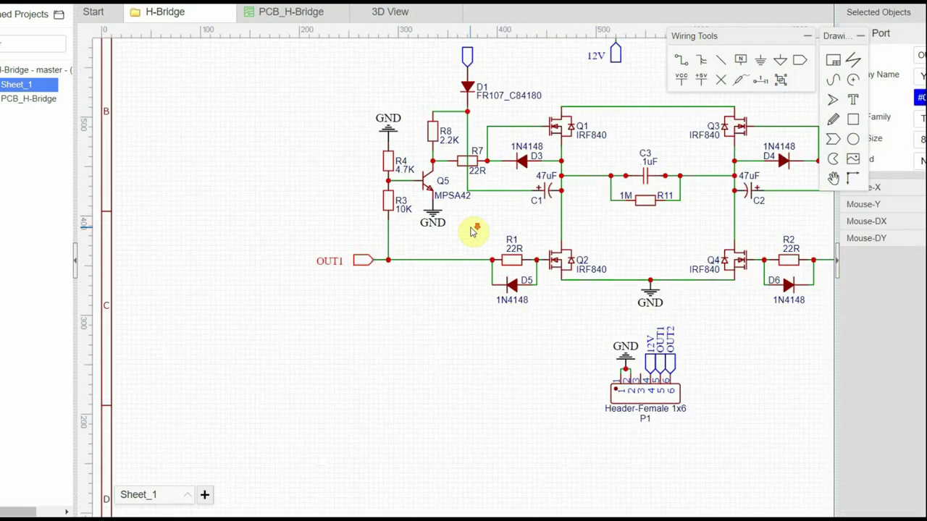
scroll(484, 87, up, 2)
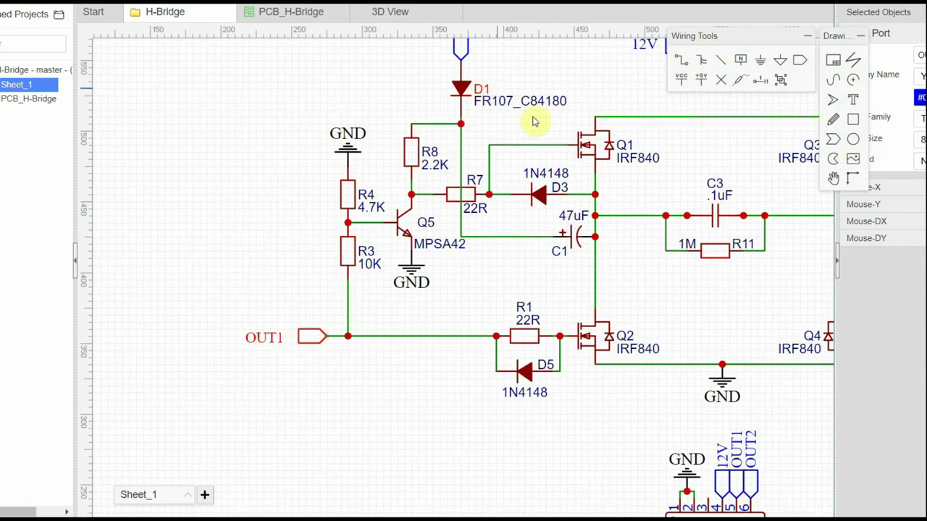
scroll(581, 249, up, 1)
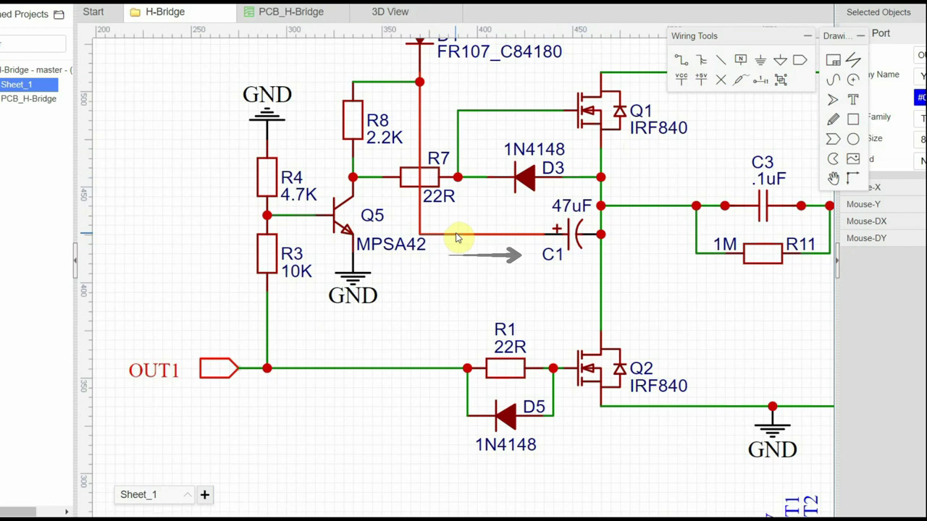
scroll(459, 238, down, 1)
scroll(456, 174, down, 2)
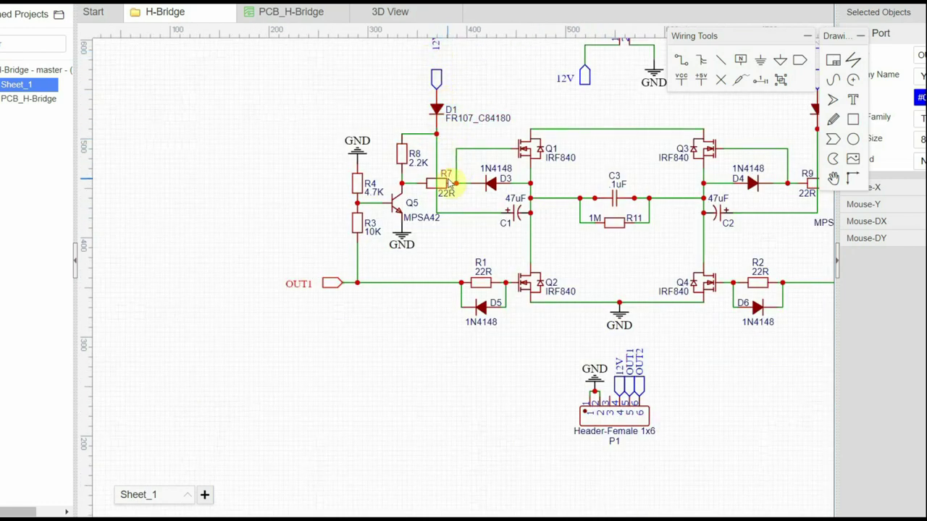
scroll(337, 285, up, 2)
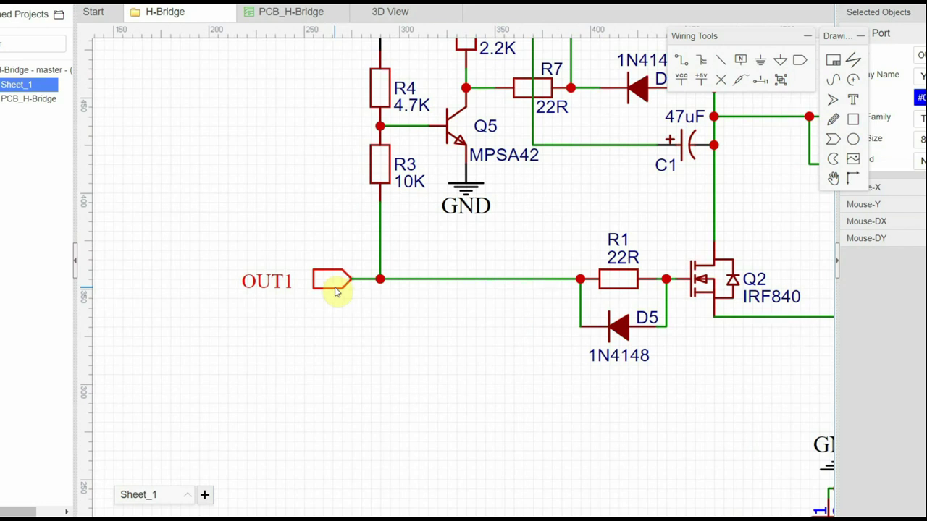
scroll(342, 291, down, 1)
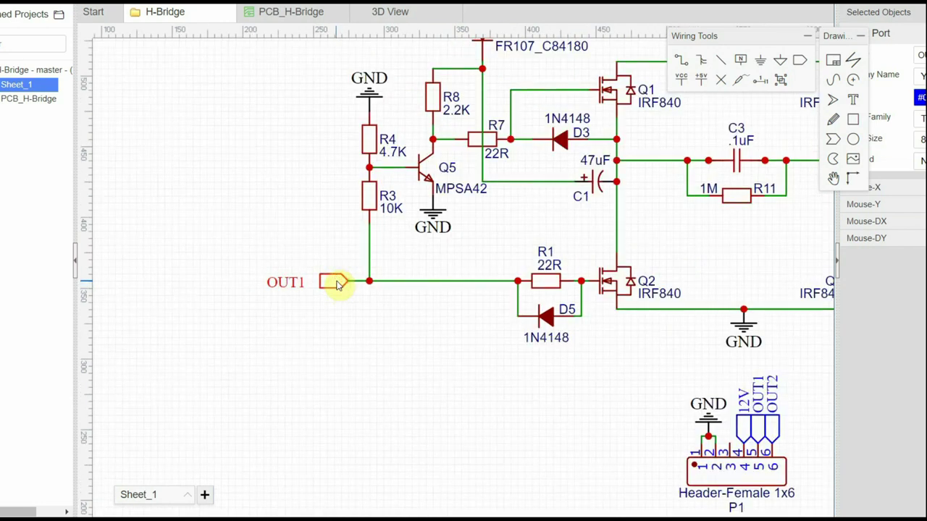
click(626, 281)
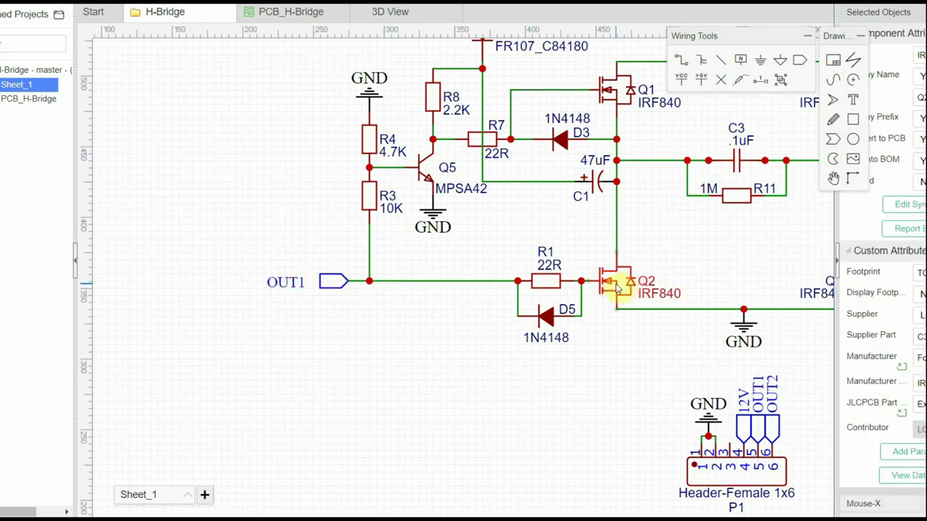
scroll(432, 181, down, 1)
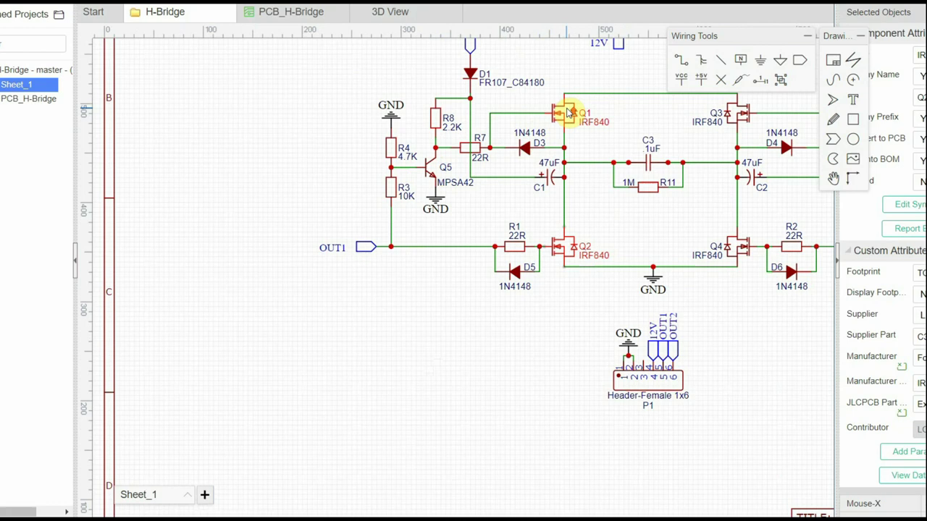
scroll(570, 113, up, 2)
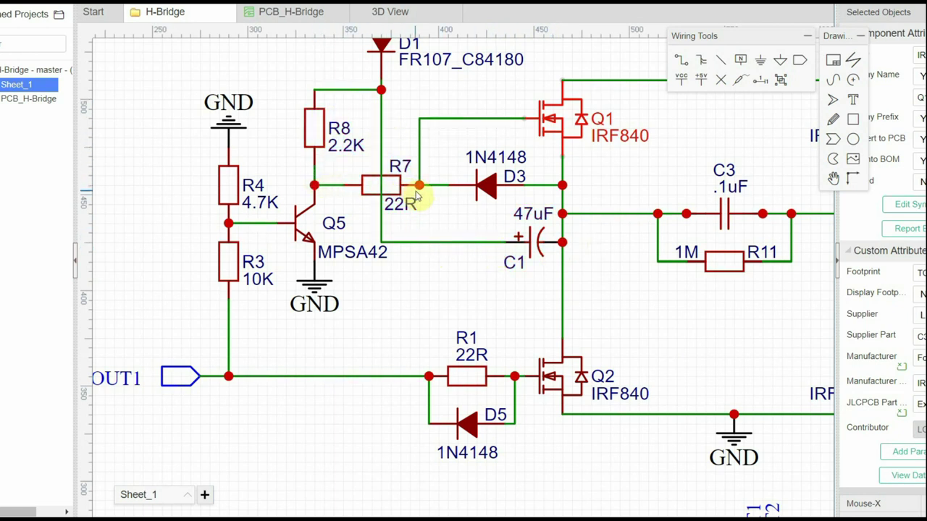
scroll(418, 196, down, 1)
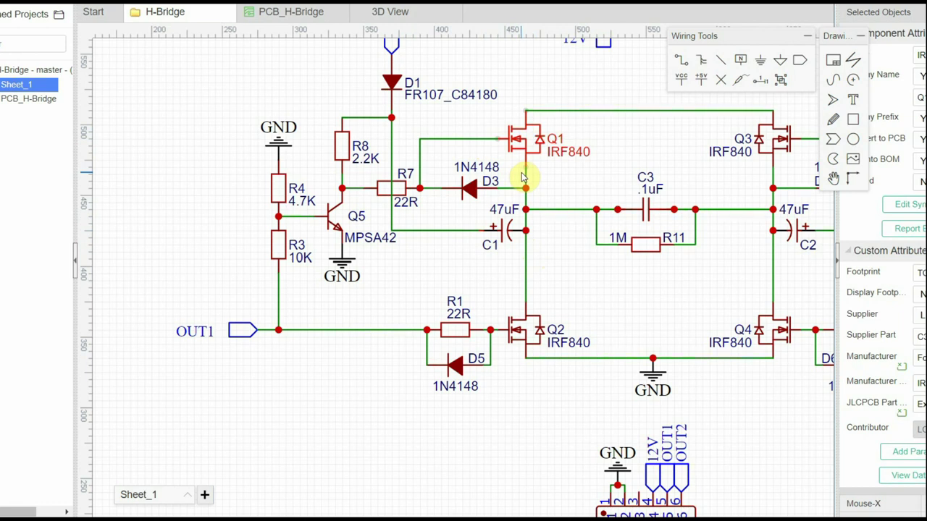
click(247, 330)
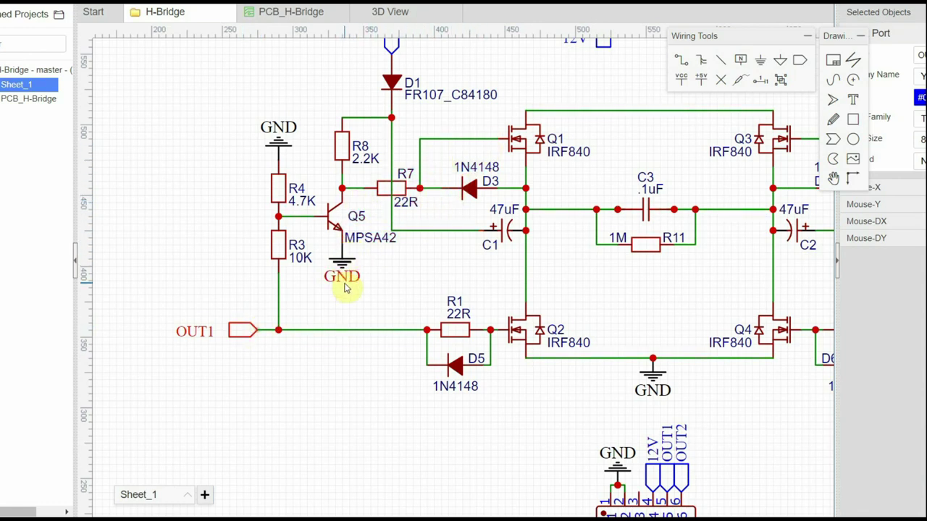
scroll(350, 289, down, 3)
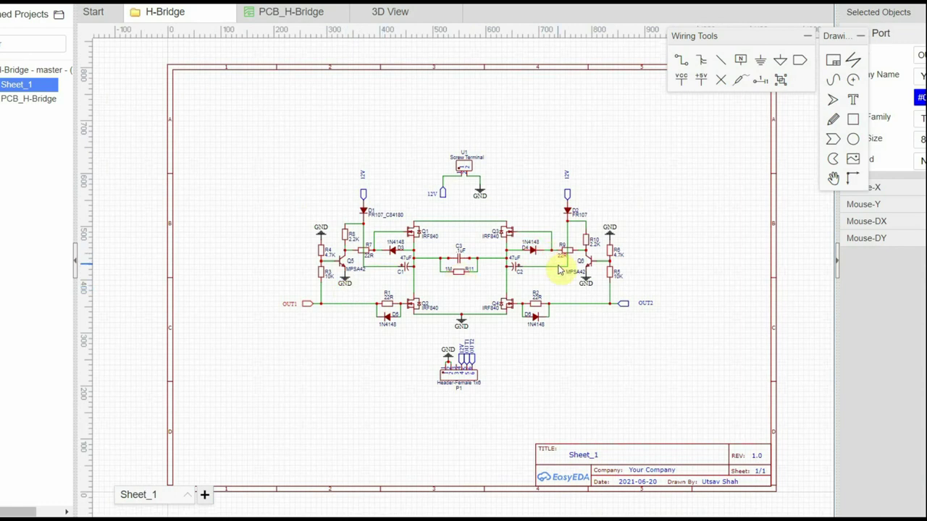
scroll(558, 270, up, 4)
scroll(556, 276, down, 3)
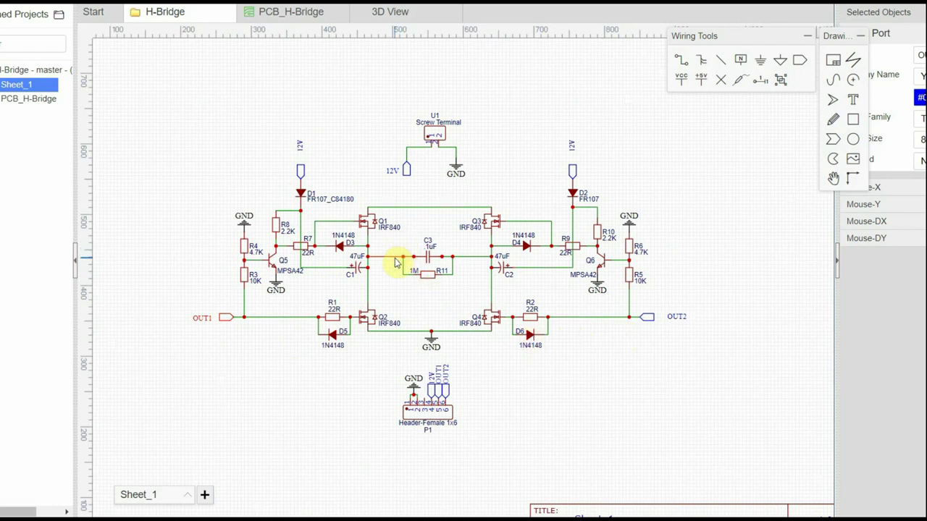
scroll(395, 260, up, 1)
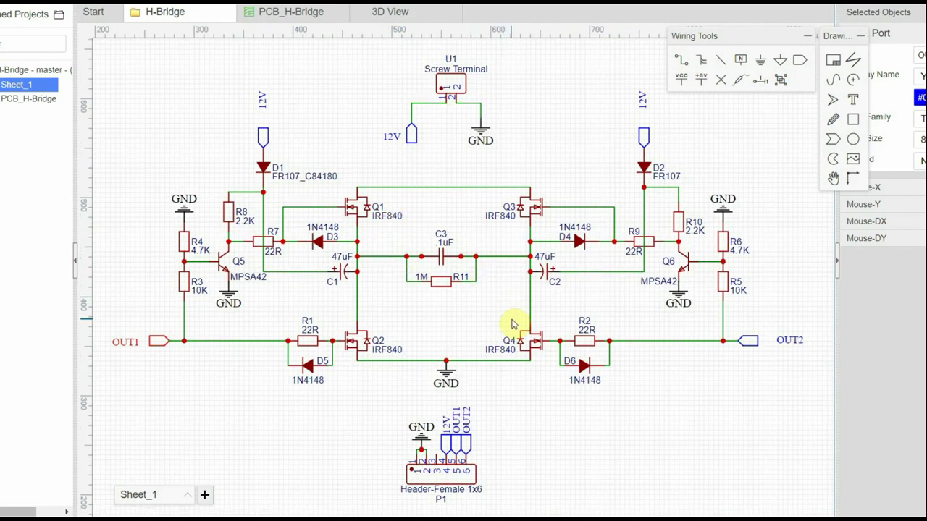
scroll(431, 290, up, 1)
scroll(431, 289, up, 1)
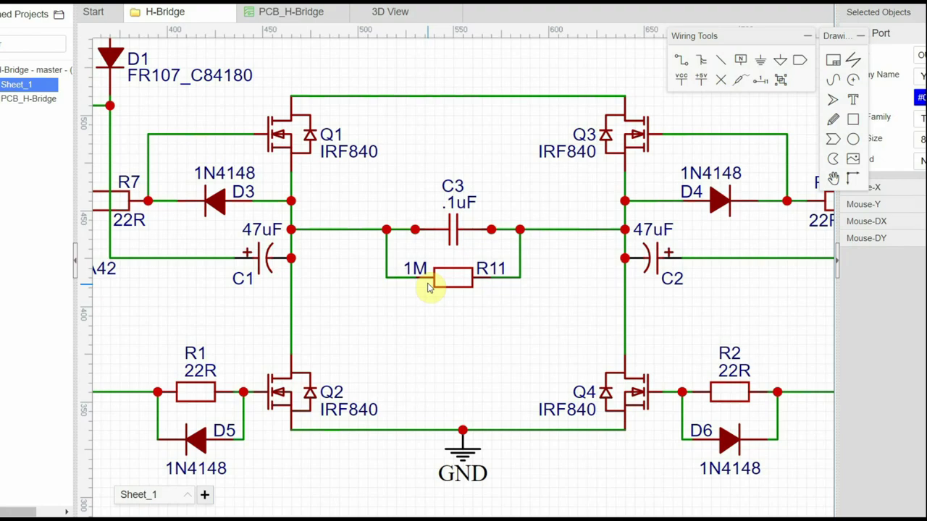
click(441, 278)
scroll(442, 277, down, 2)
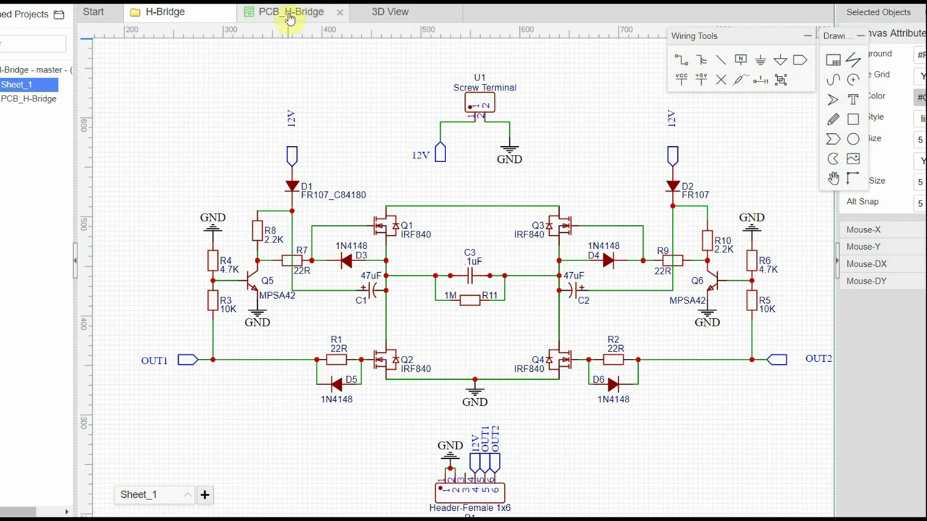
- Open the PCB_H-Bridge layout, inspect the top tracks over Q3/Q4 and Q1, then show the 3D view
click(289, 18)
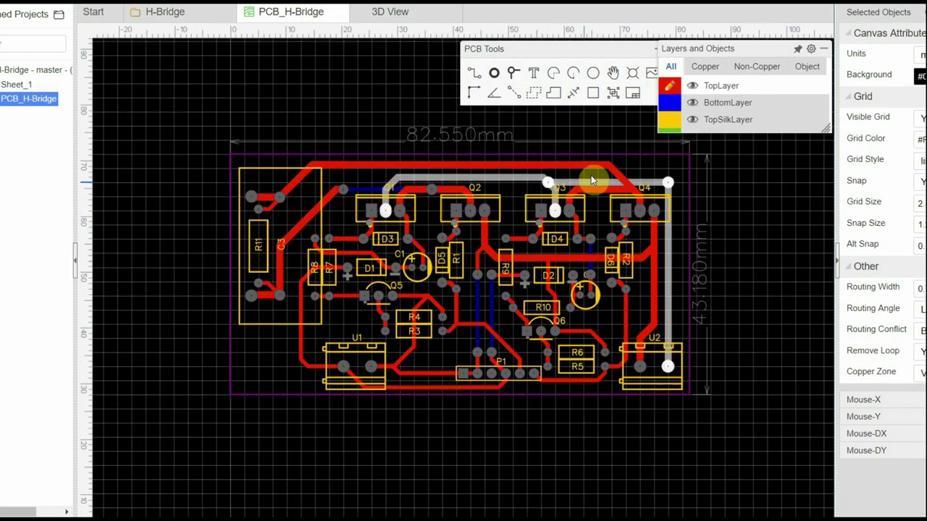
scroll(595, 172, up, 2)
click(595, 166)
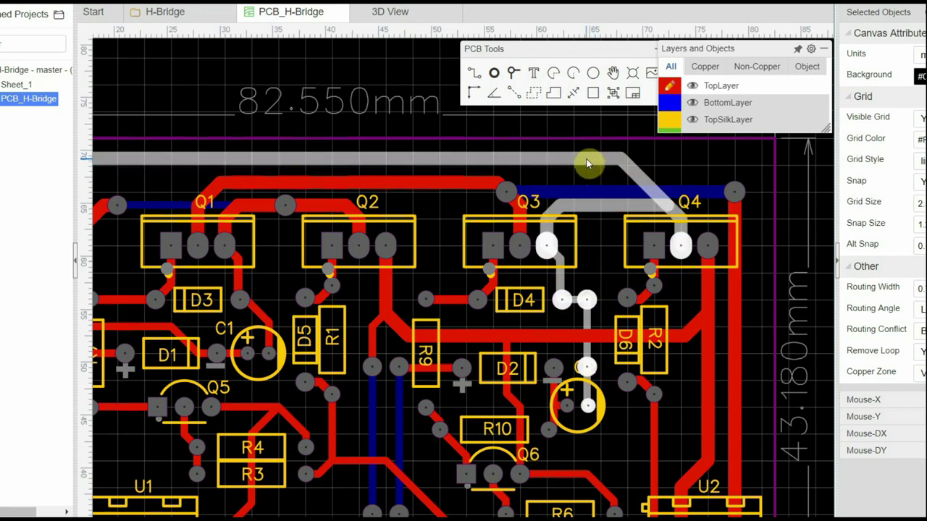
scroll(538, 209, down, 3)
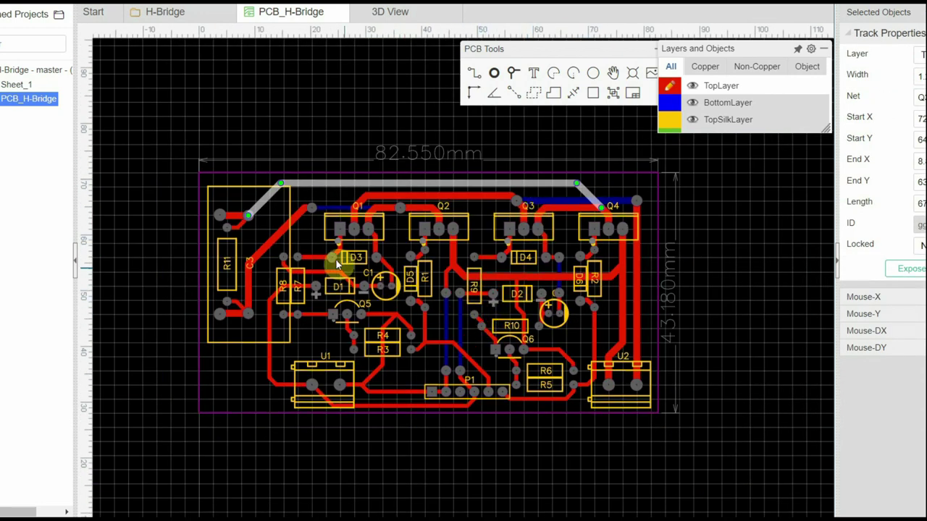
click(327, 206)
scroll(329, 208, up, 2)
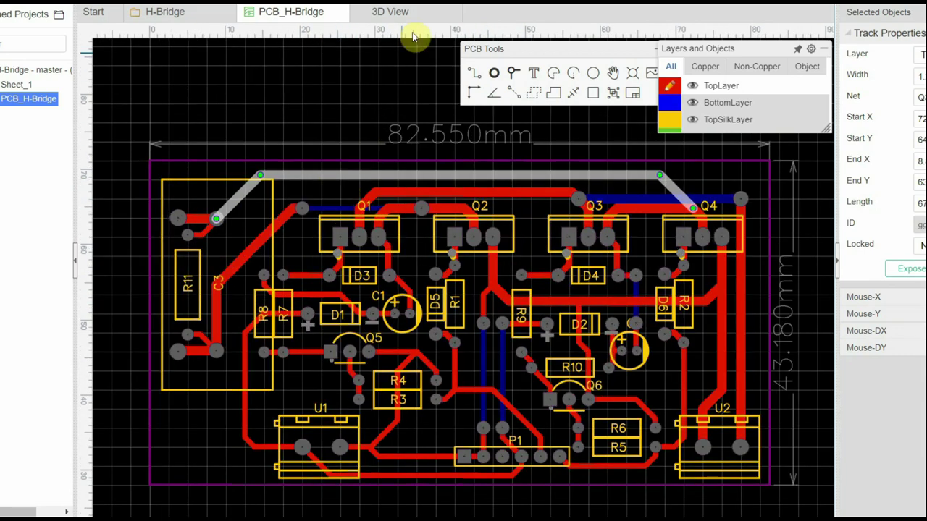
click(395, 13)
drag(438, 265, 433, 232)
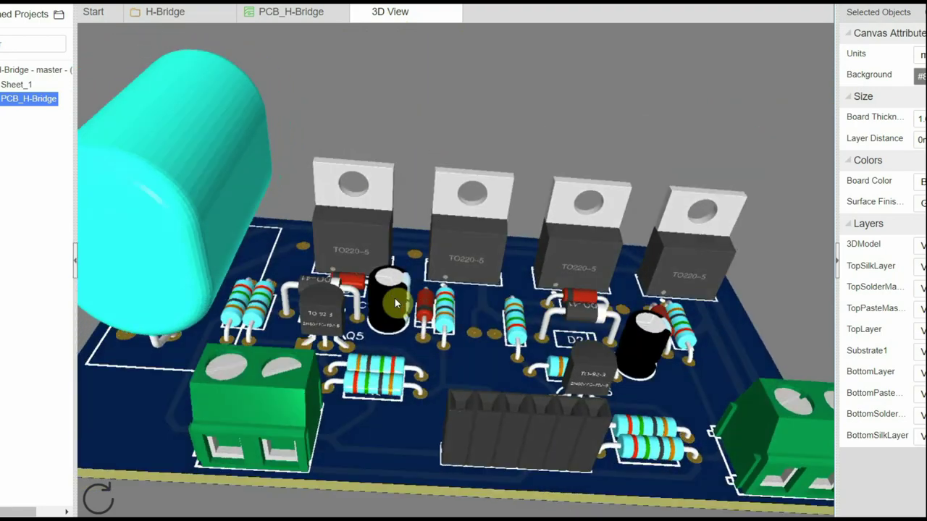
drag(394, 302, 364, 426)
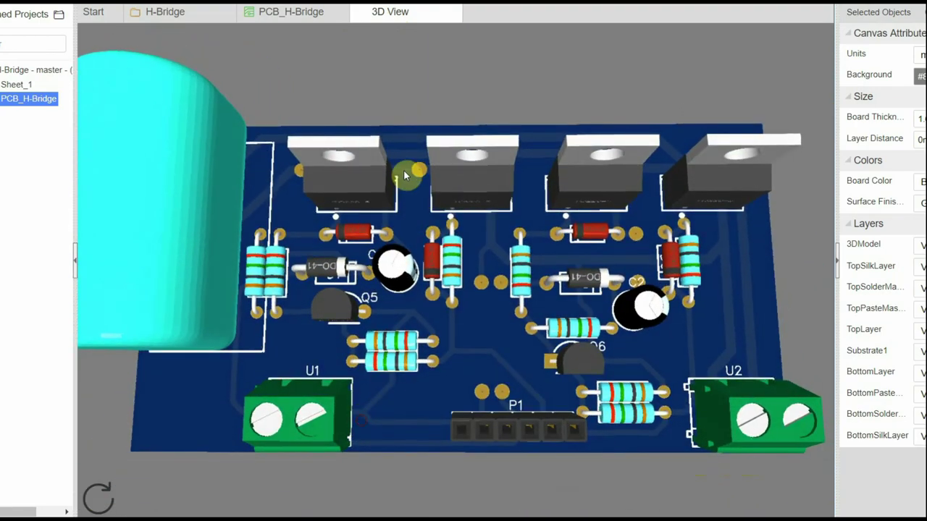
drag(410, 169, 586, 193)
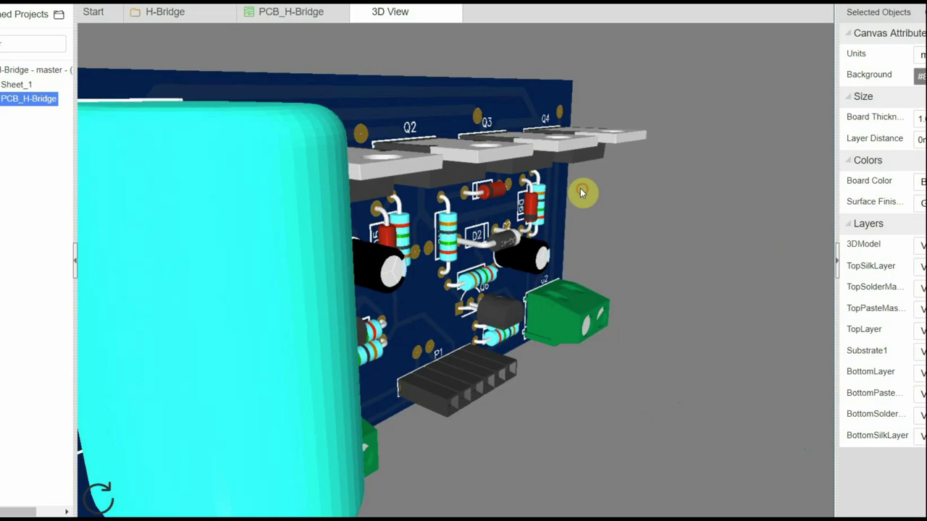
drag(504, 258, 353, 249)
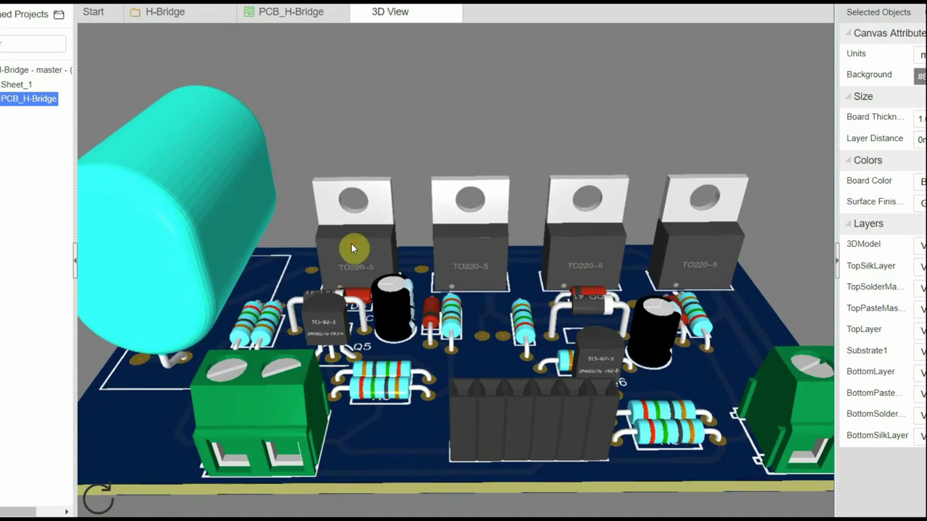